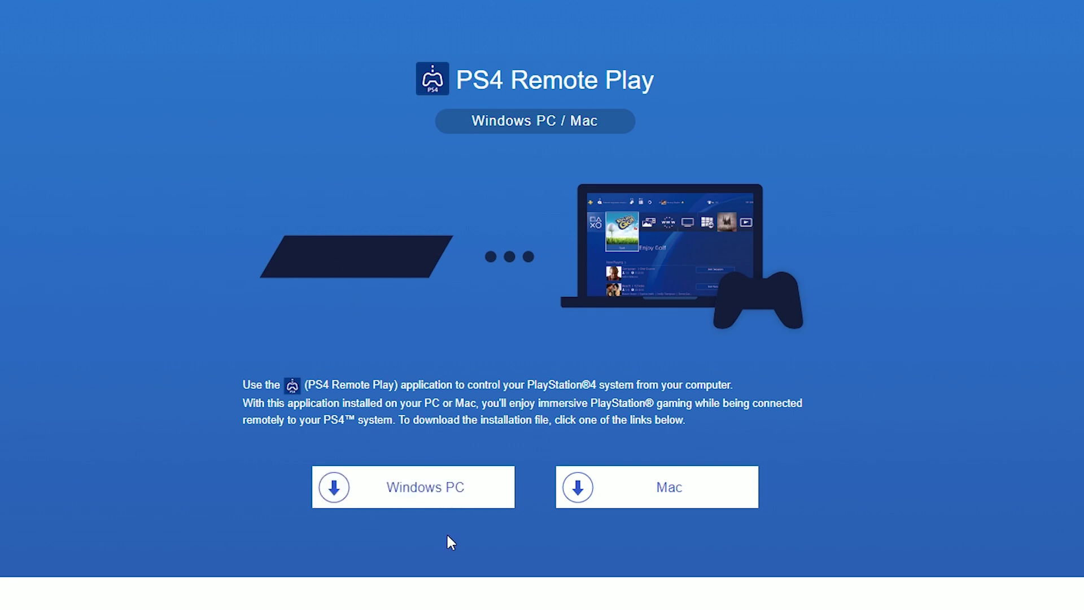
Step: Download the Windows PC RemotePlayInstaller.exe to the Desktop and run it
left_click(417, 494)
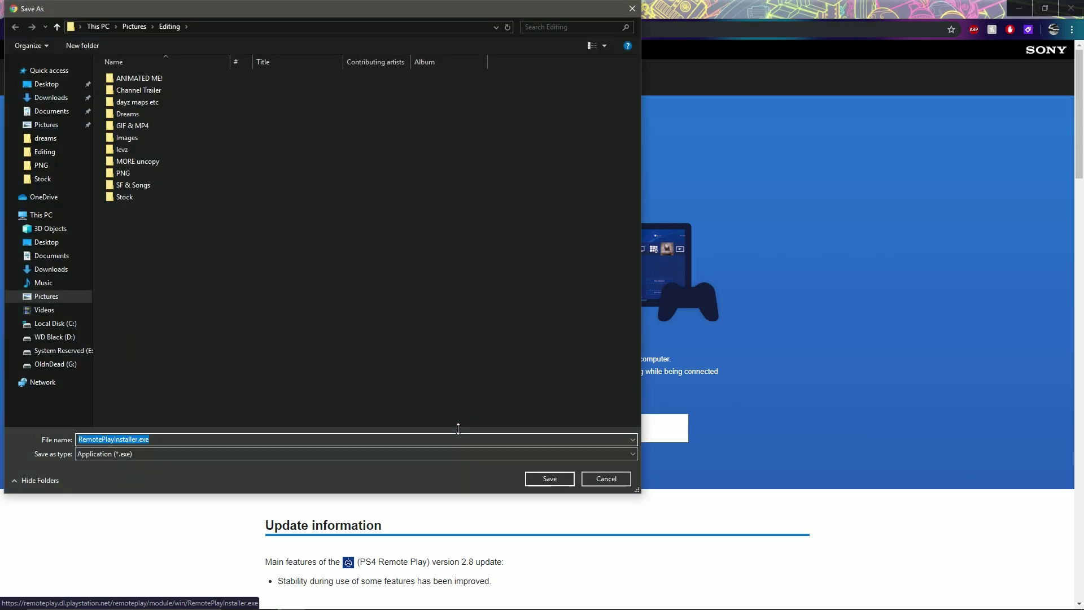
left_click(46, 83)
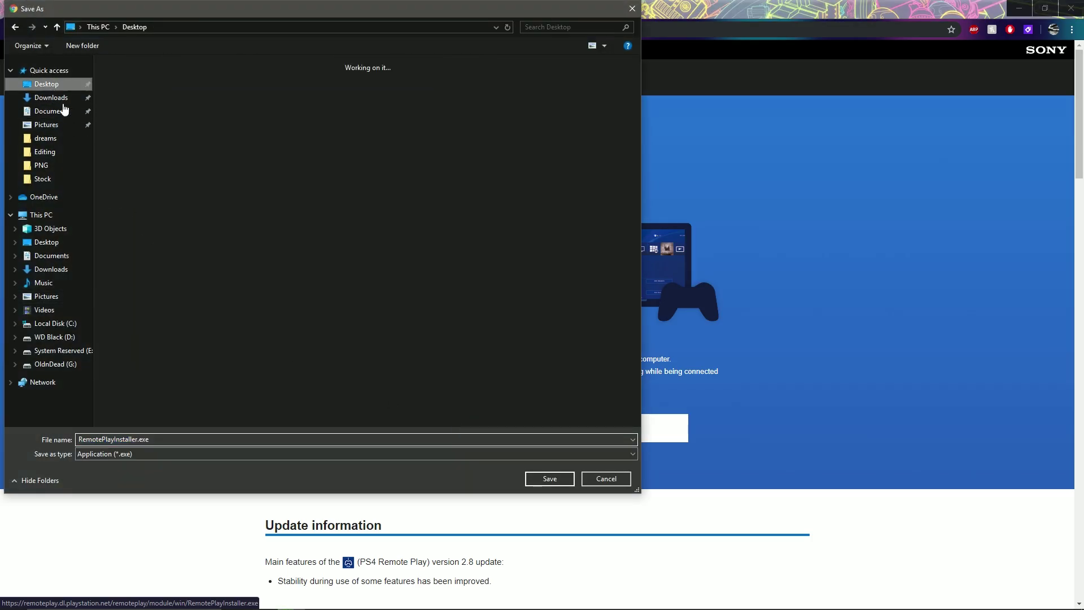
left_click(550, 479)
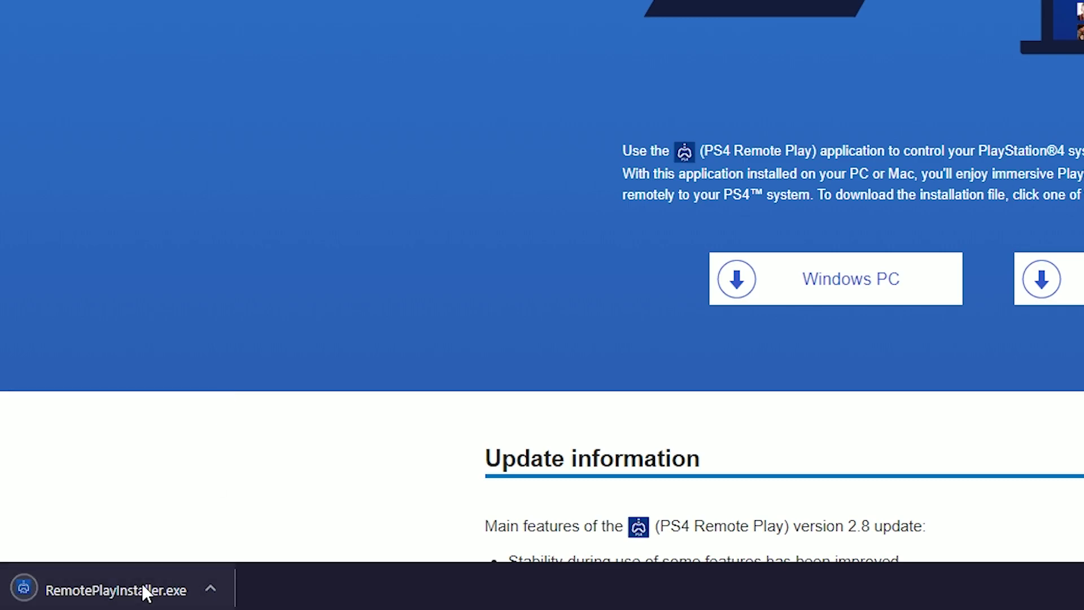
left_click(141, 588)
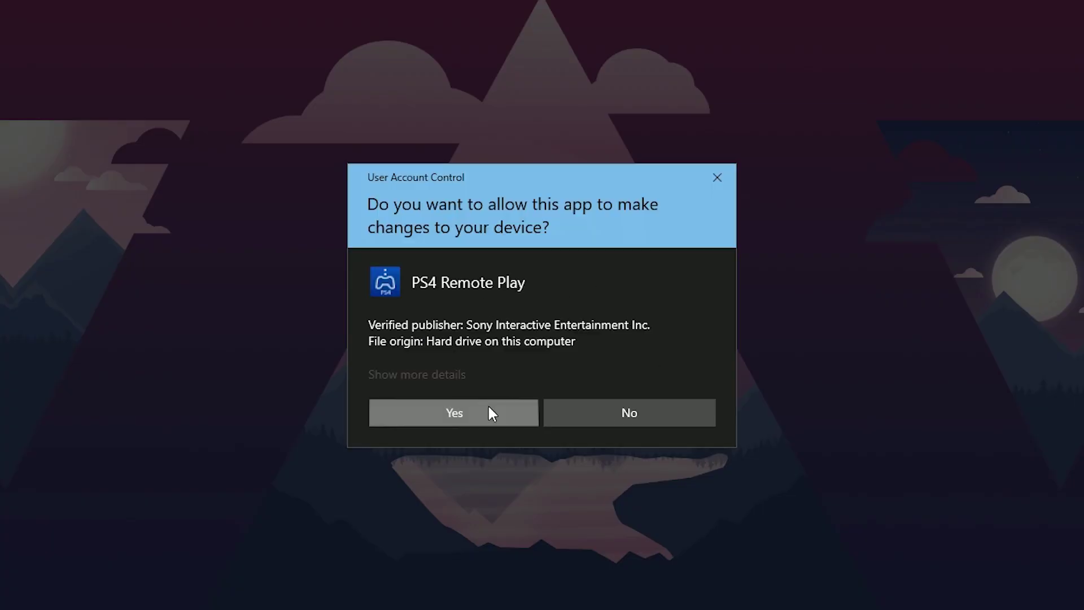
Step: Approve the UAC prompt, cancel the Remote Play setup wizard, and launch PS4 Remote Play
left_click(489, 411)
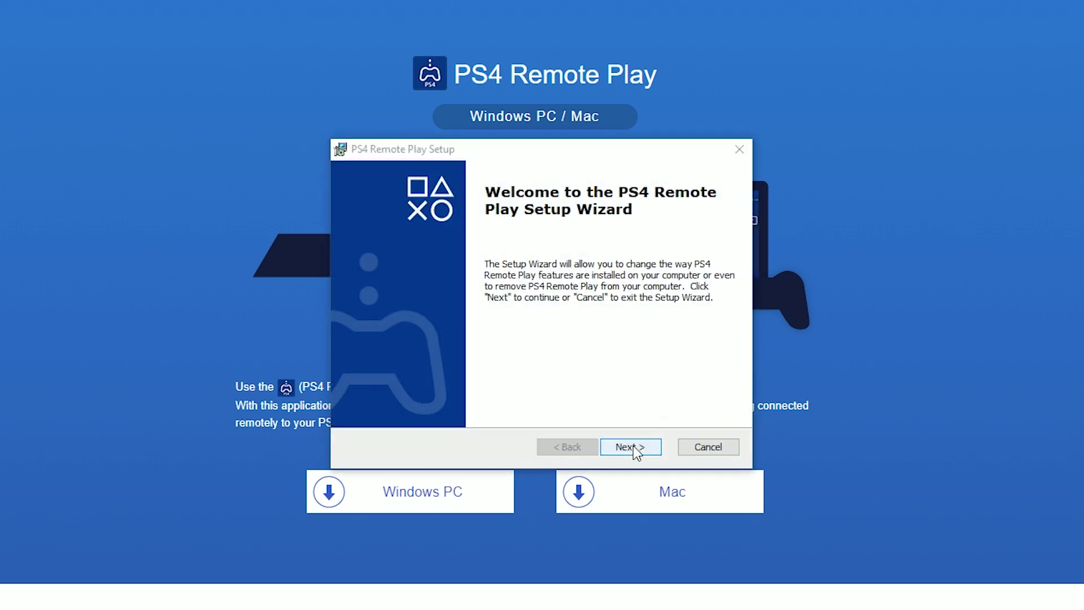
left_click(631, 446)
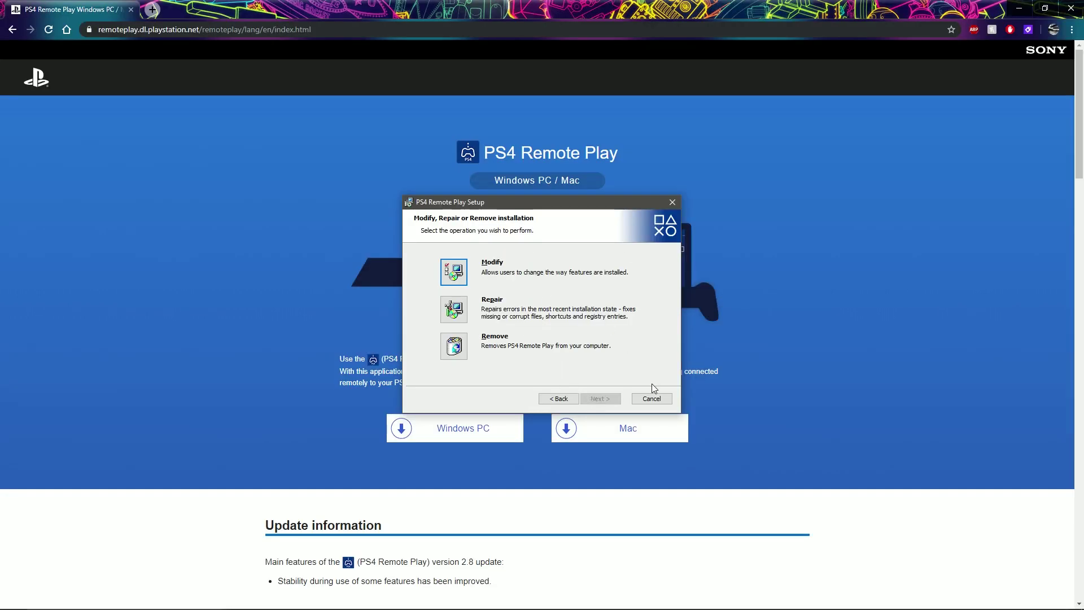
left_click(650, 399)
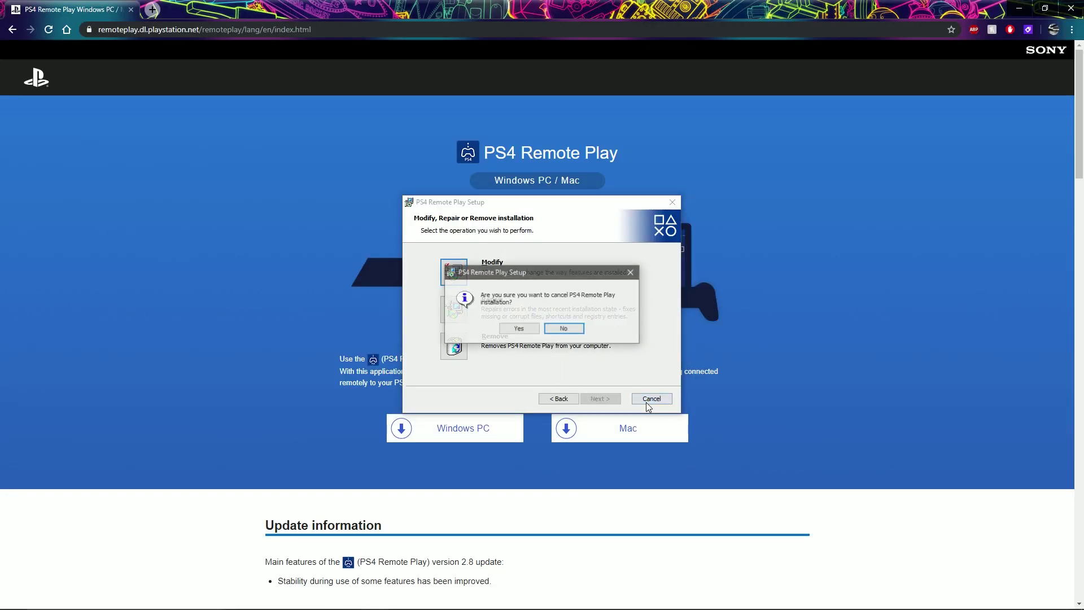
left_click(517, 330)
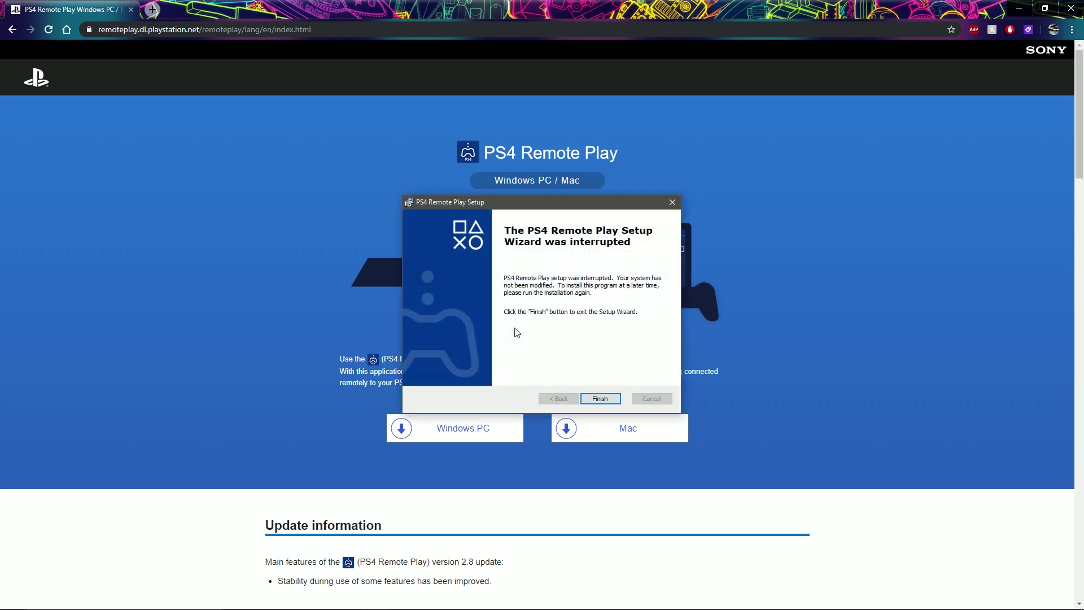
left_click(592, 399)
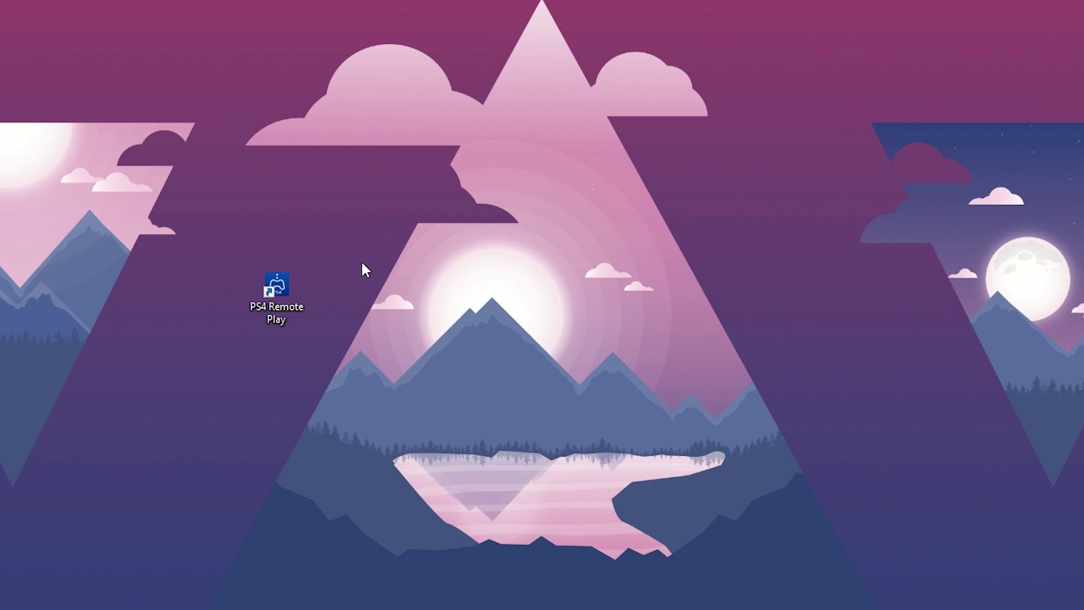
double_click(269, 294)
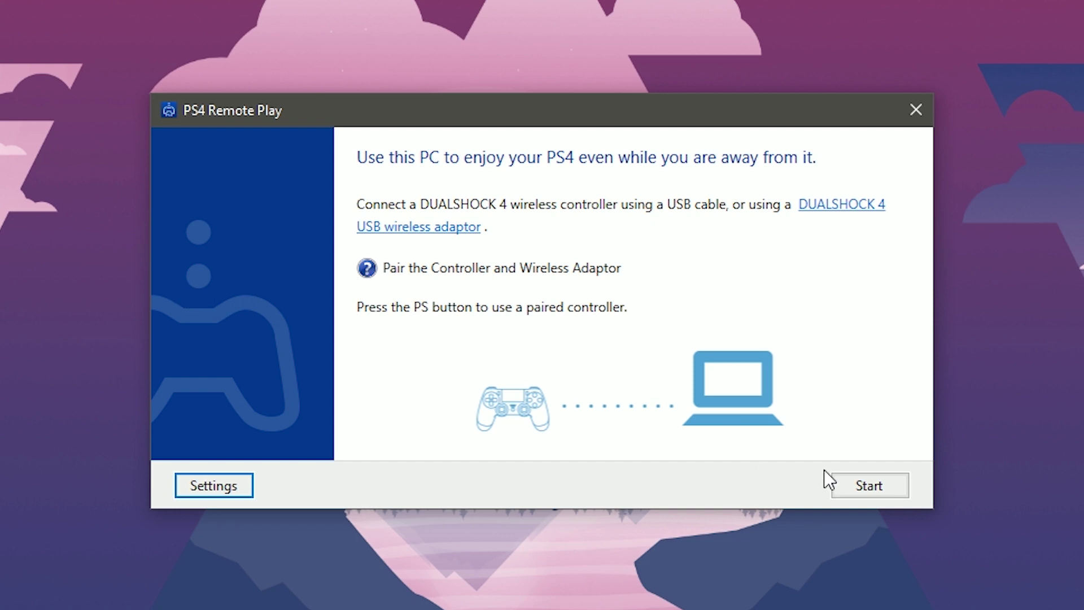
Step: Connect Remote Play to the PS4 and maximize the streaming window
left_click(851, 483)
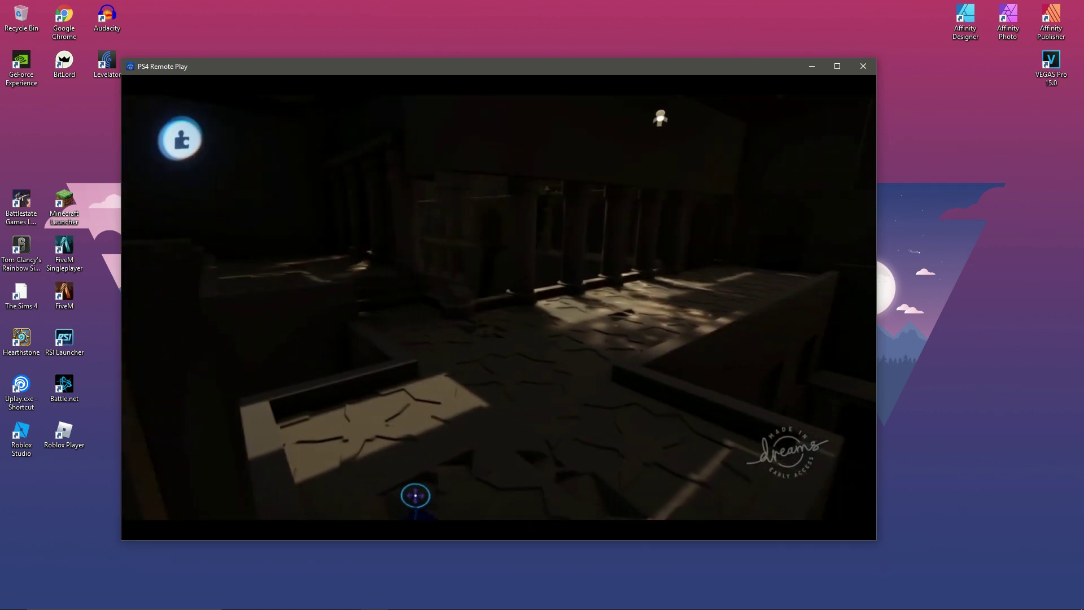
key("super+Up")
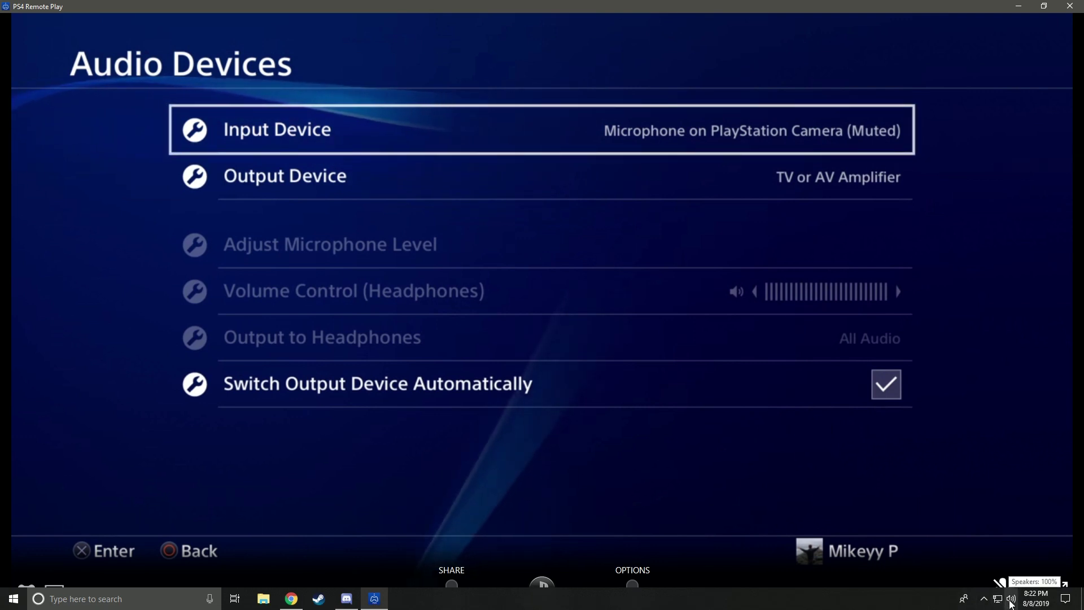
Step: Bring up the Windows playback-device list from the taskbar volume control
left_click(1011, 600)
Step: Open Windows Sound settings, centre the dialog, and select Stereo Mix under Recording
left_click(1016, 547)
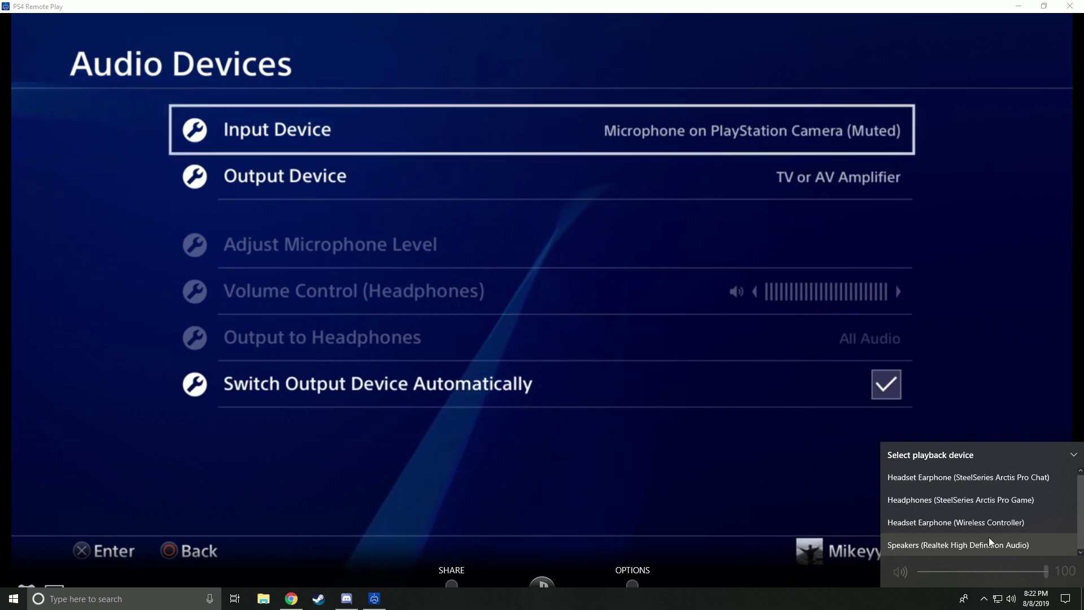
right_click(1011, 599)
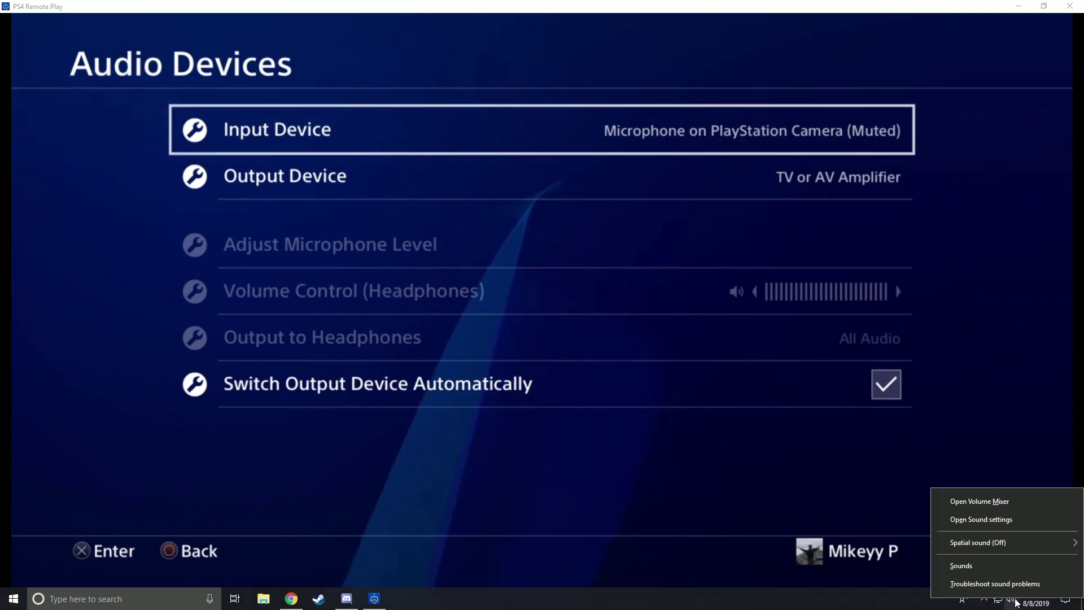
left_click(998, 565)
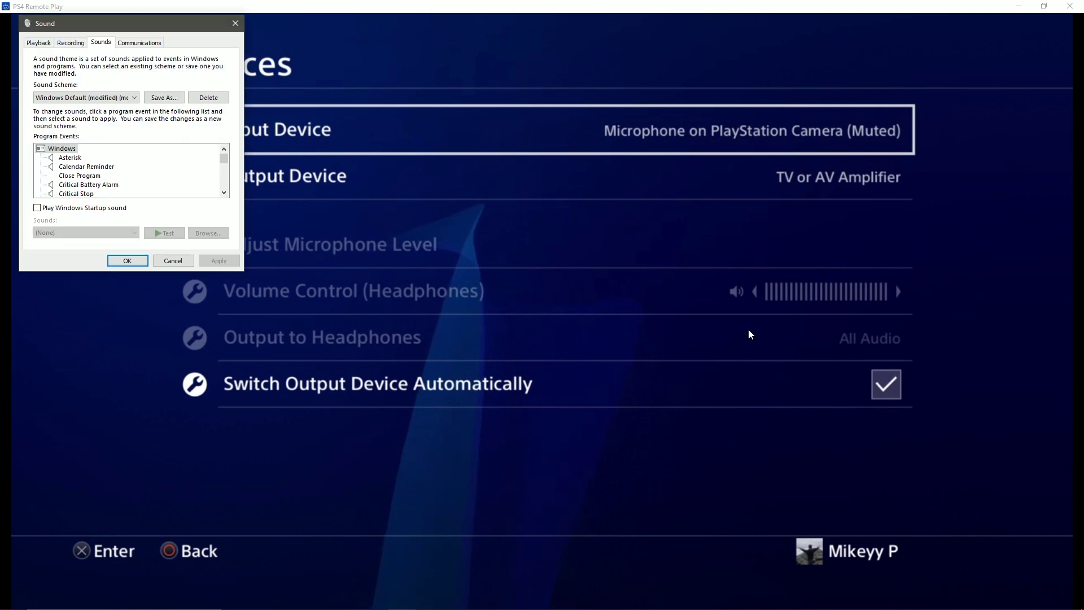
left_click_drag(188, 24, 738, 179)
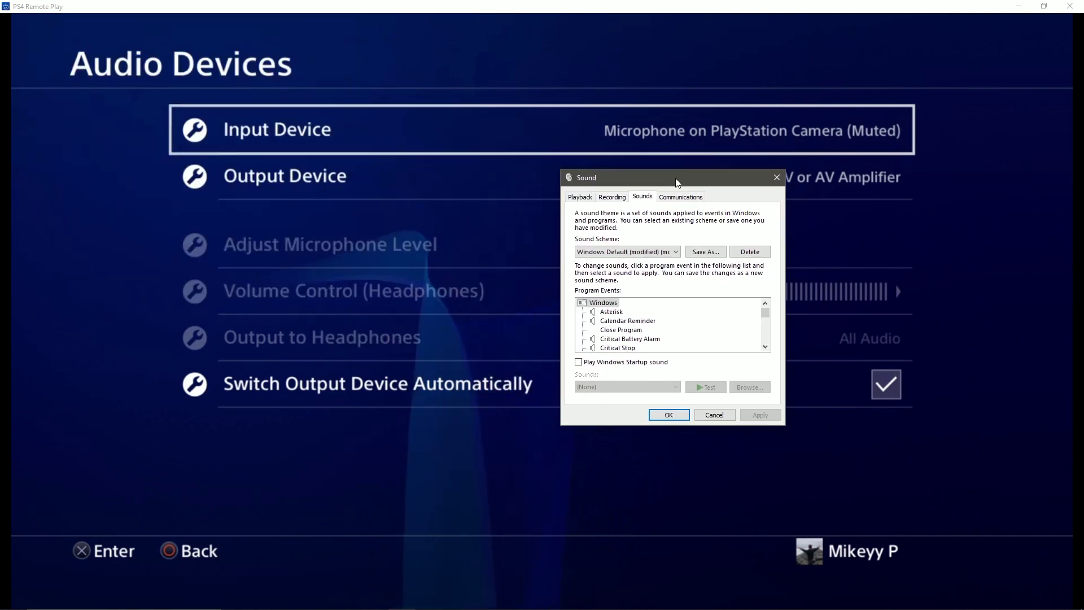
left_click(620, 198)
left_click(681, 245)
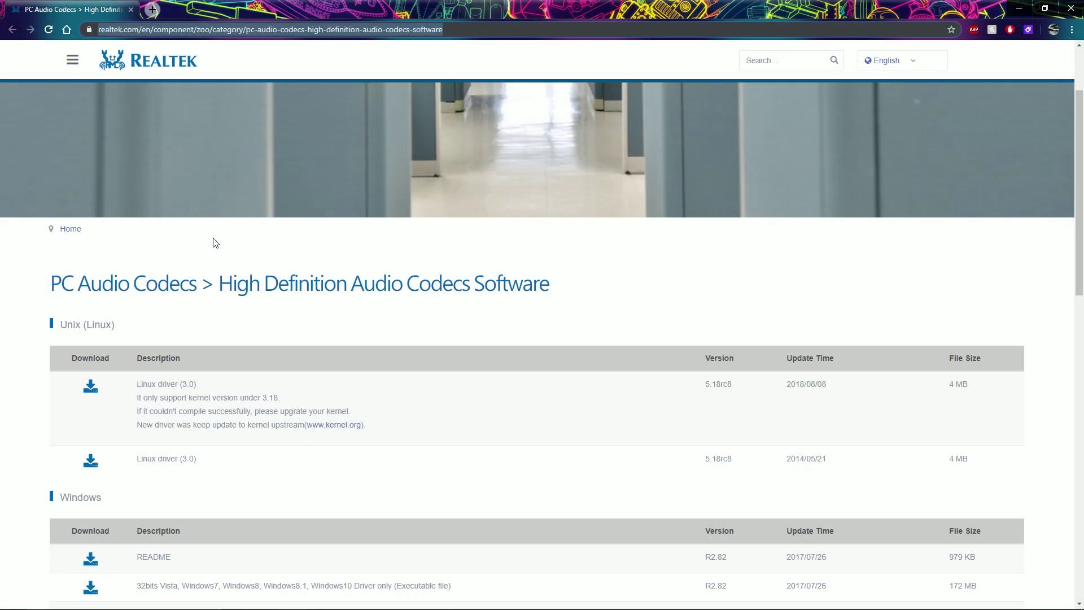
scroll(261, 318, "up", 2)
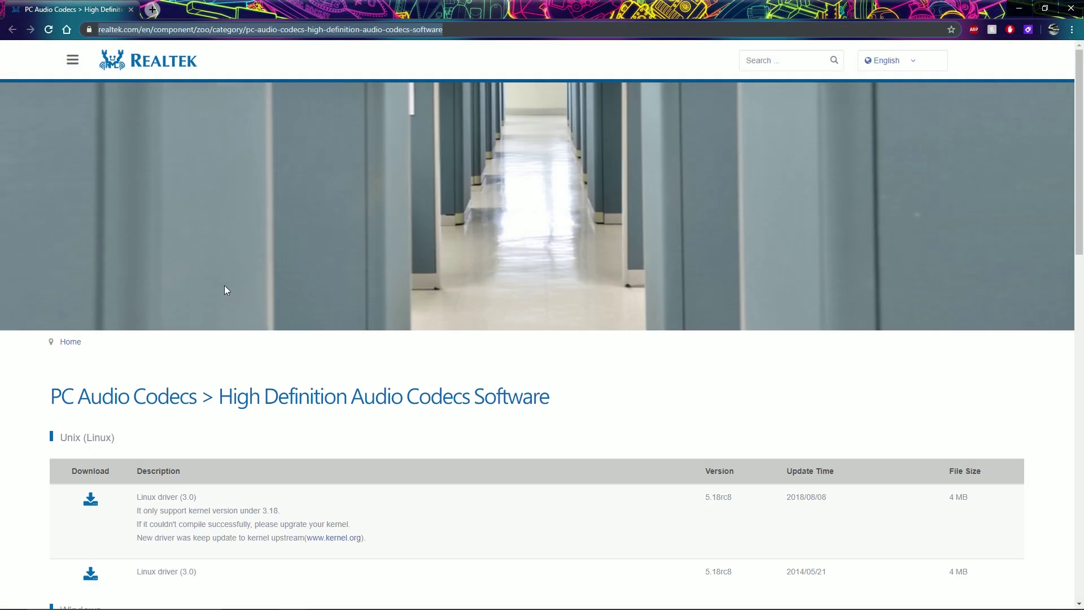
scroll(225, 290, "down", 6)
scroll(260, 277, "down", 1)
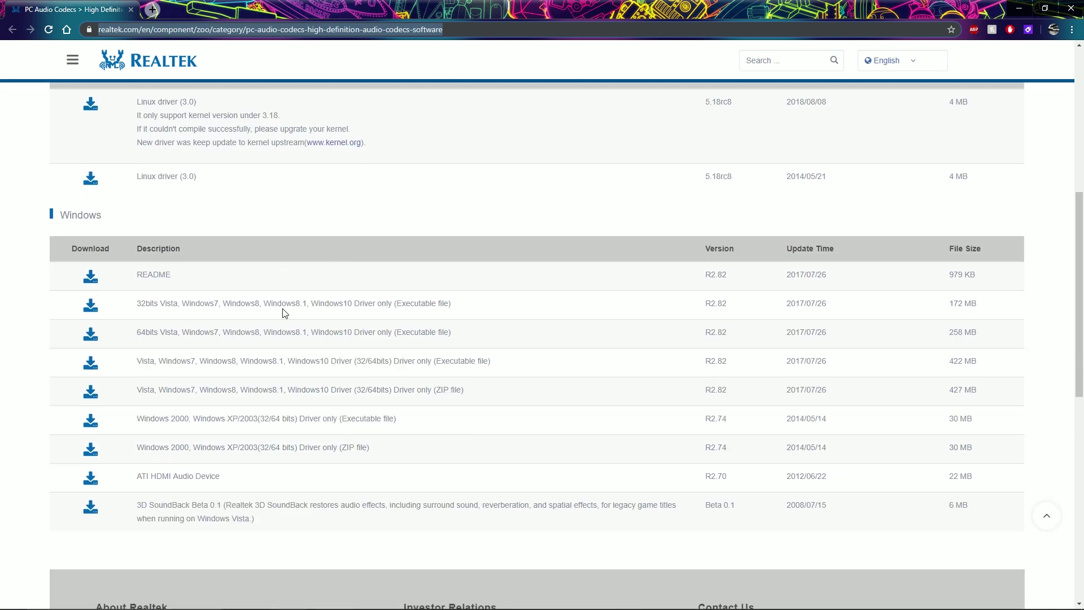
scroll(656, 341, "up", 2)
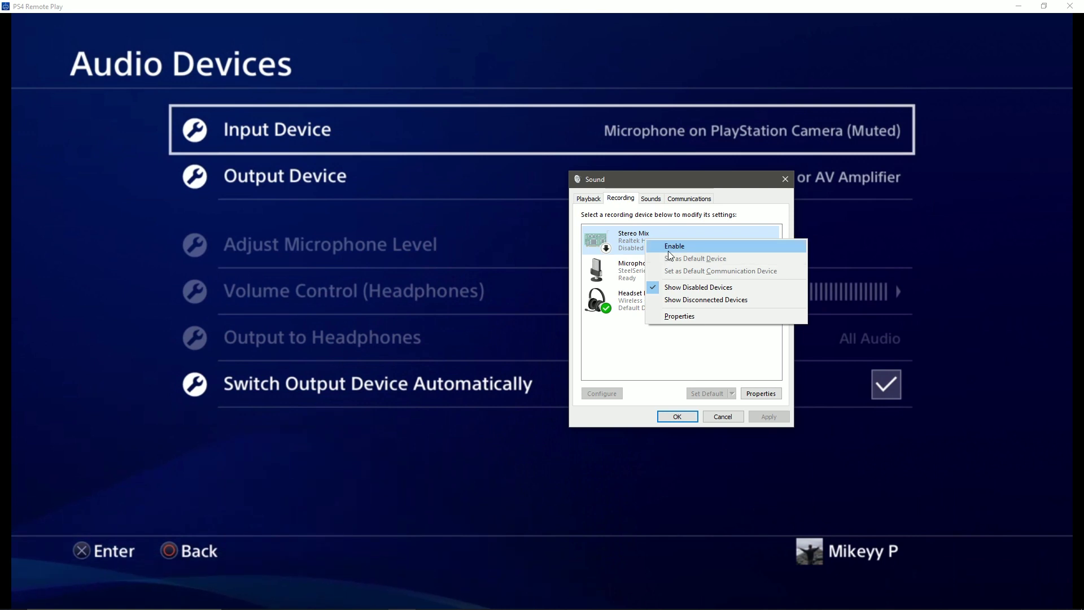
Step: Turn on the disabled Stereo Mix device and set it as Windows' Default Device
left_click(675, 246)
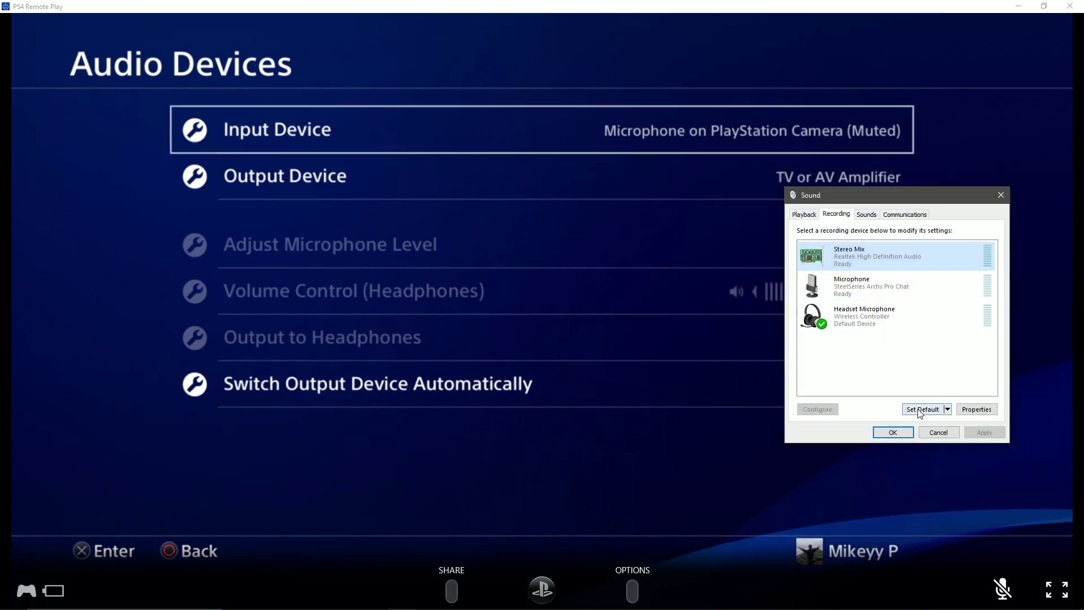
left_click(923, 409)
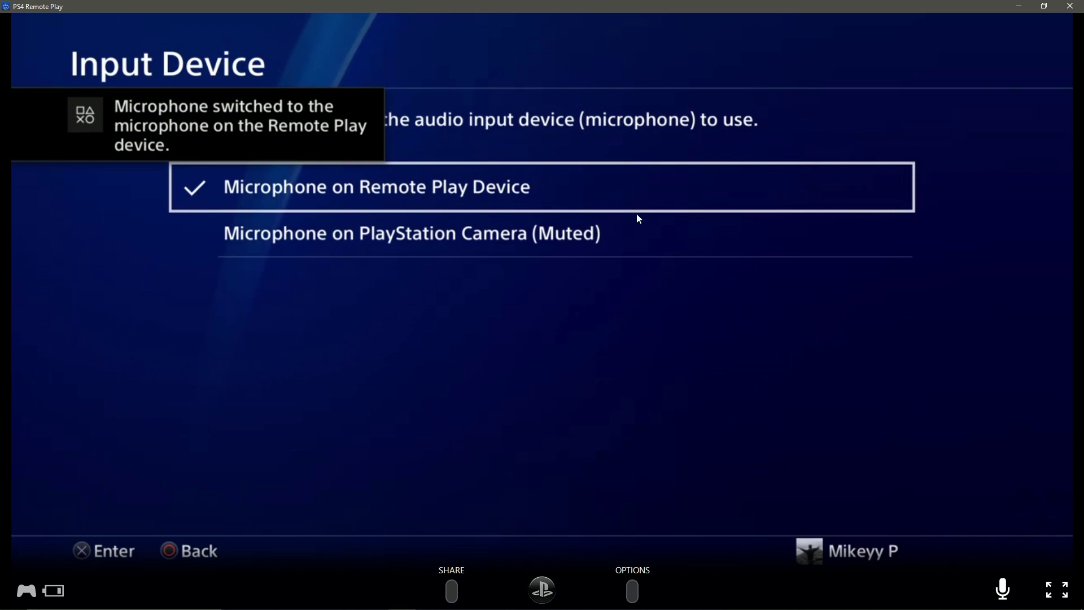
Step: Restore Remote Play to a smaller window and arrange it beside the Sound dialog
left_click_drag(626, 3, 368, 83)
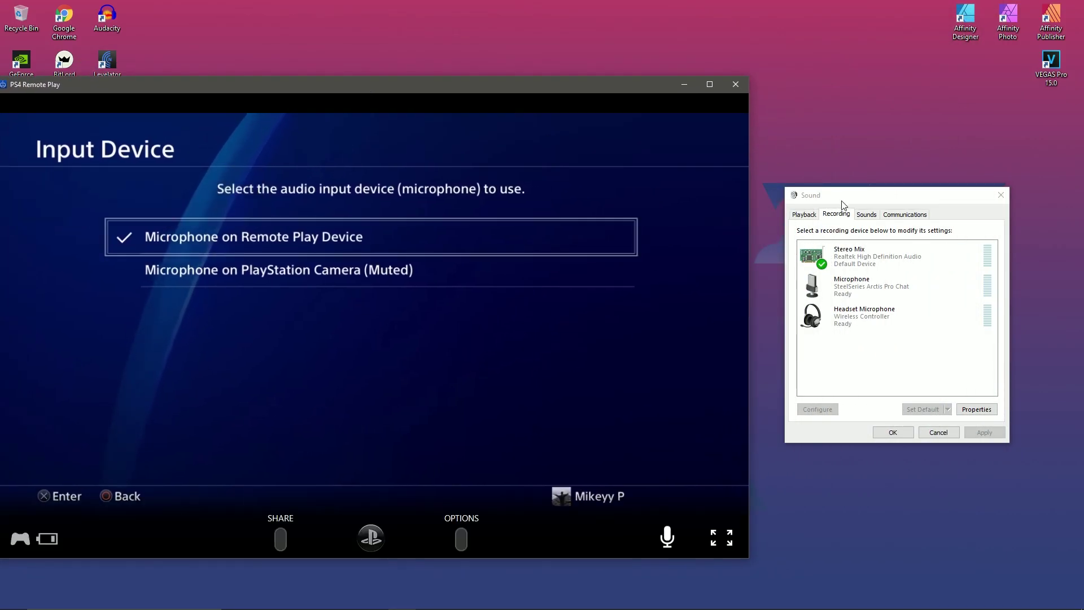
left_click_drag(842, 201, 819, 200)
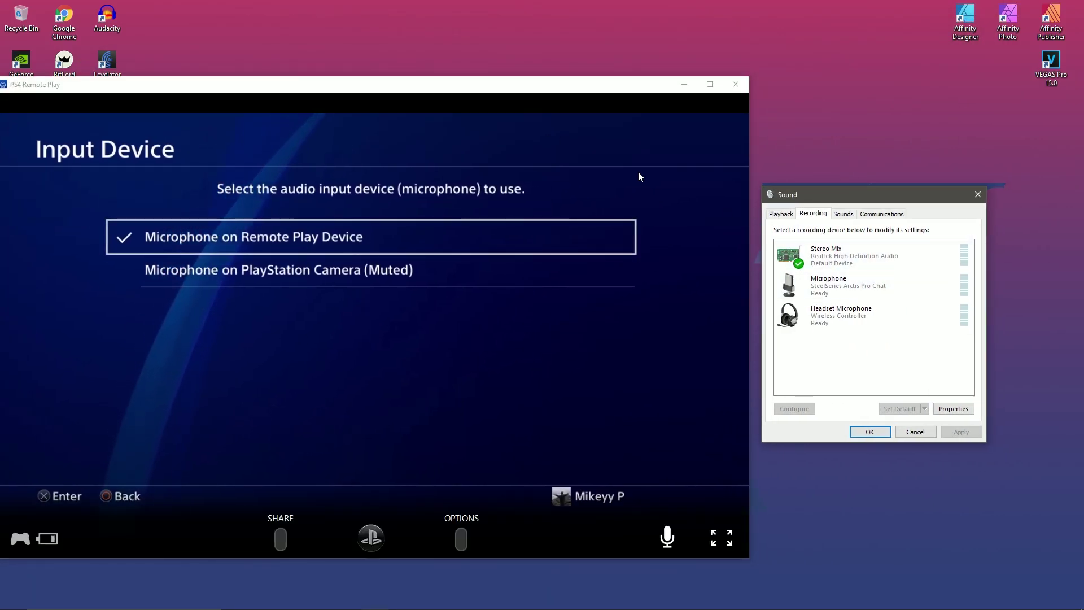
left_click_drag(517, 89, 549, 88)
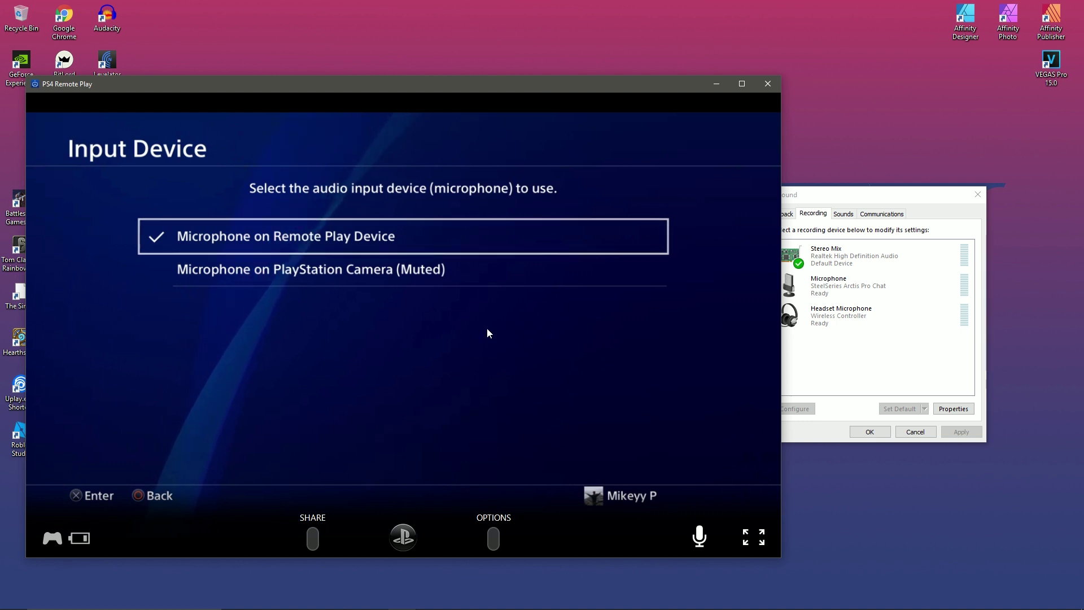
Step: Open the PS4's Adjust Microphone Level screen from Audio Devices, with PC speaker volume at 100
key("Return")
key("Down")
key("Down")
key("Down")
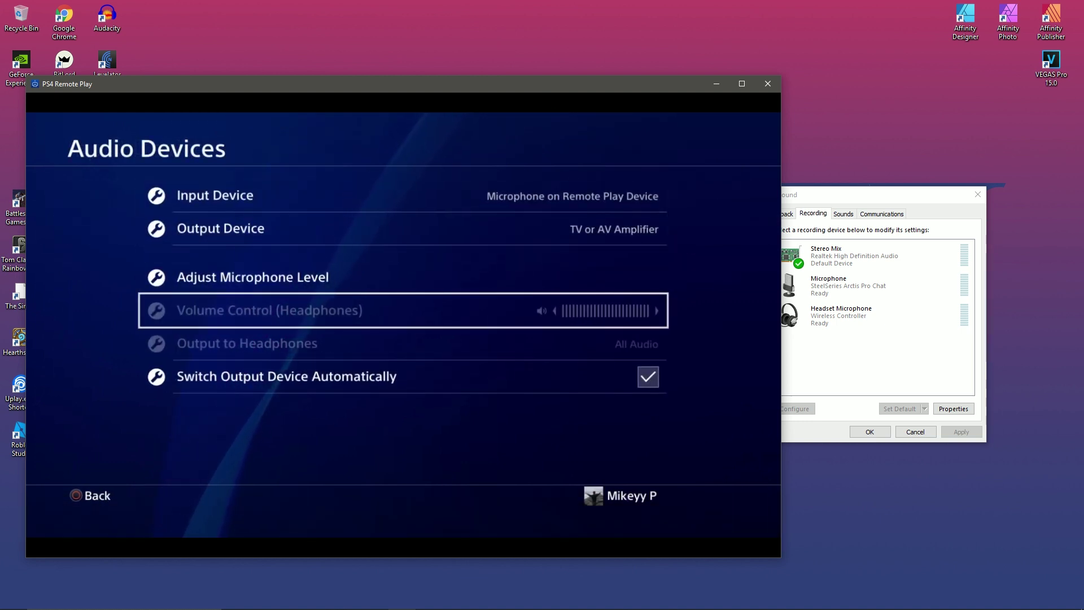
key("Up")
key("Return")
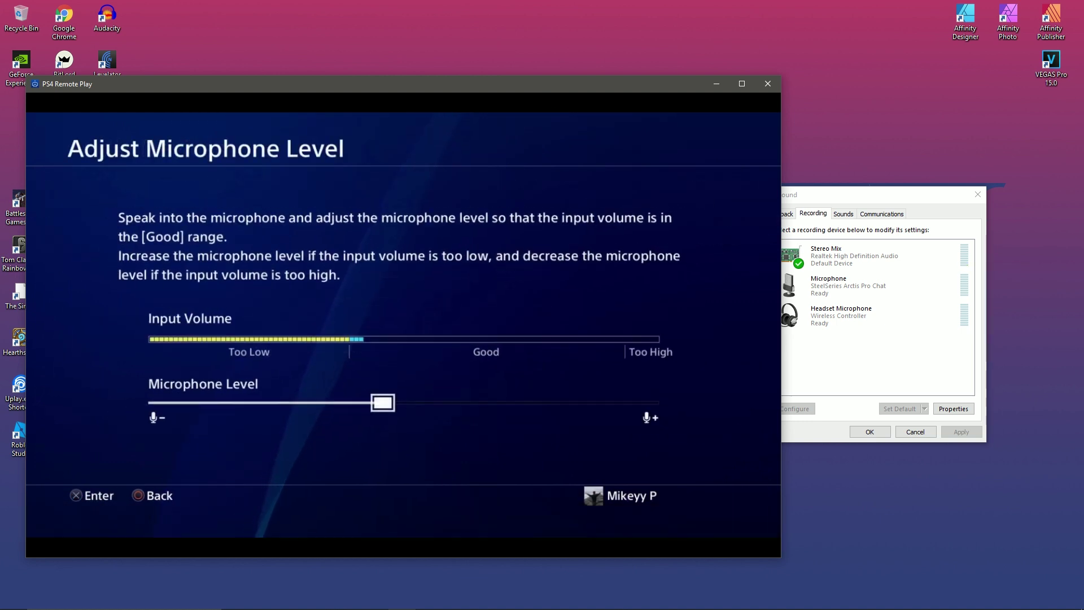
left_click(1017, 601)
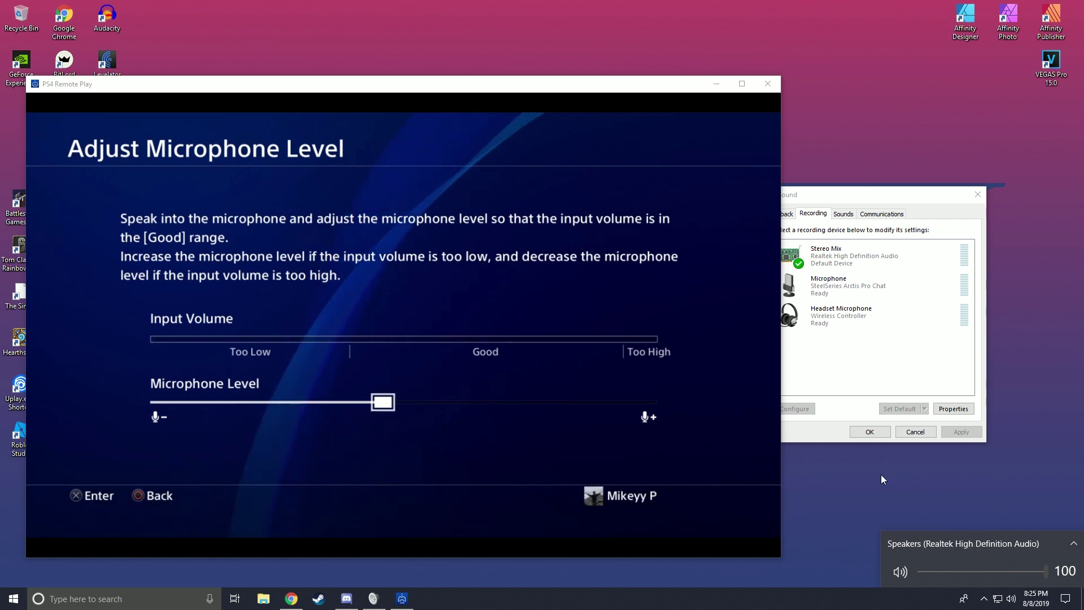
Step: Snap the Chrome forest sounds video to the left half and Remote Play to the right
left_click(290, 599)
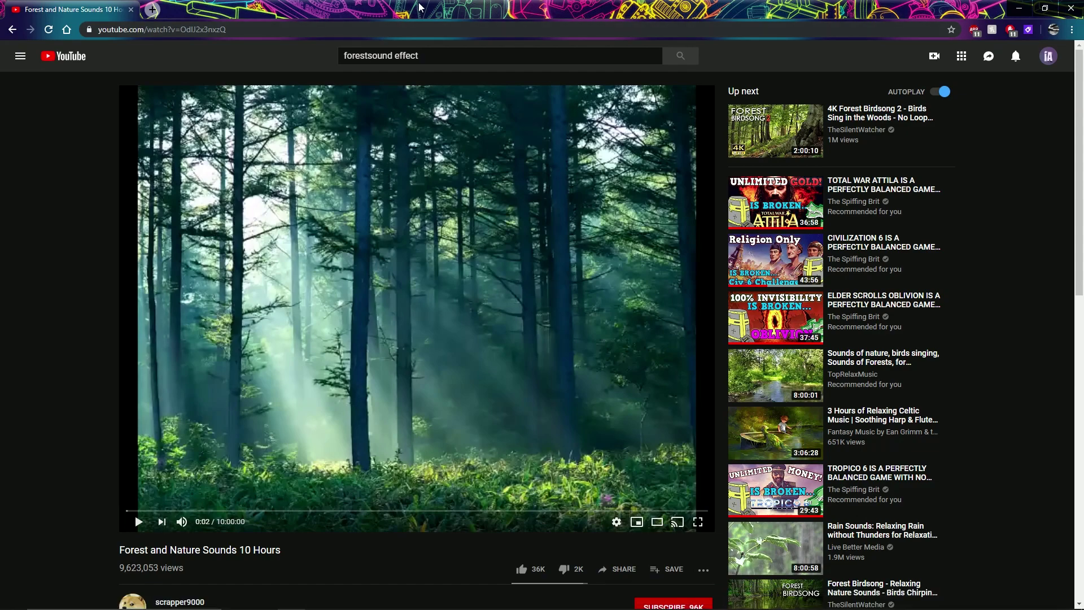
left_click_drag(418, 6, 486, 212)
key("super+Left")
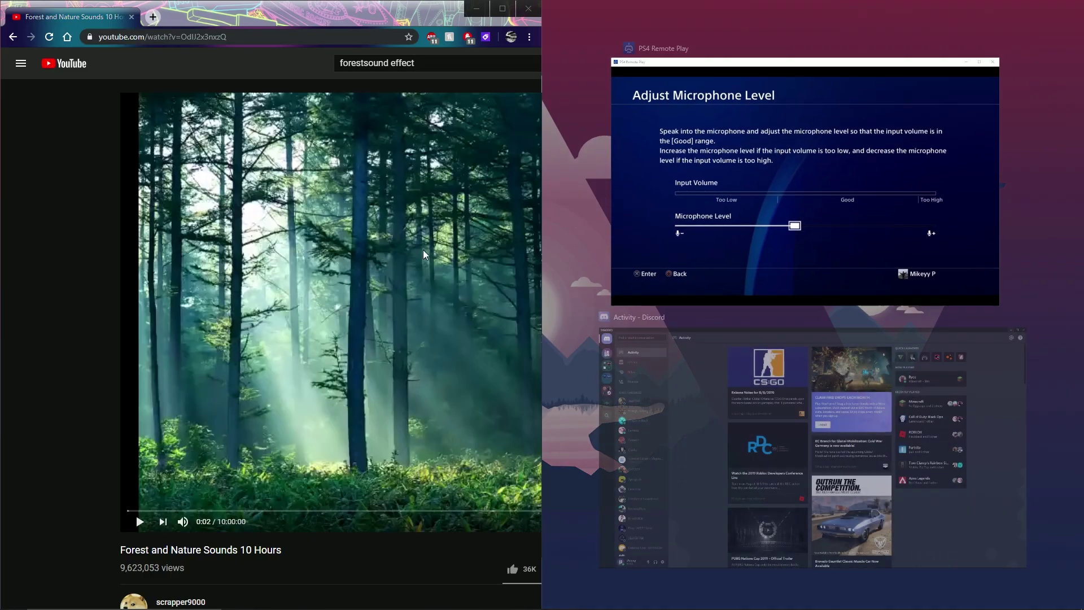
left_click(774, 181)
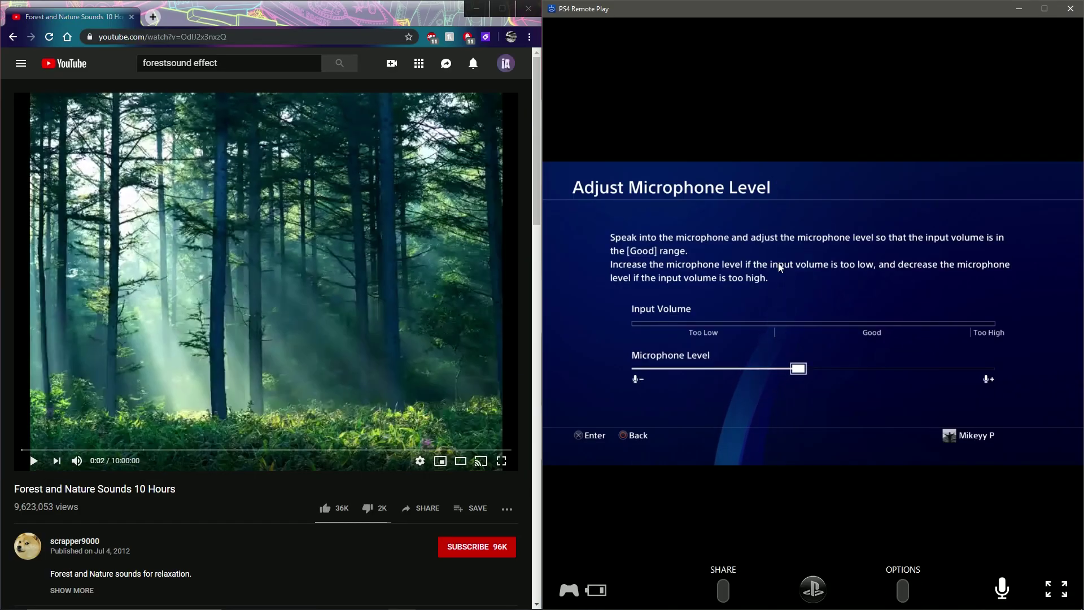
left_click(213, 494)
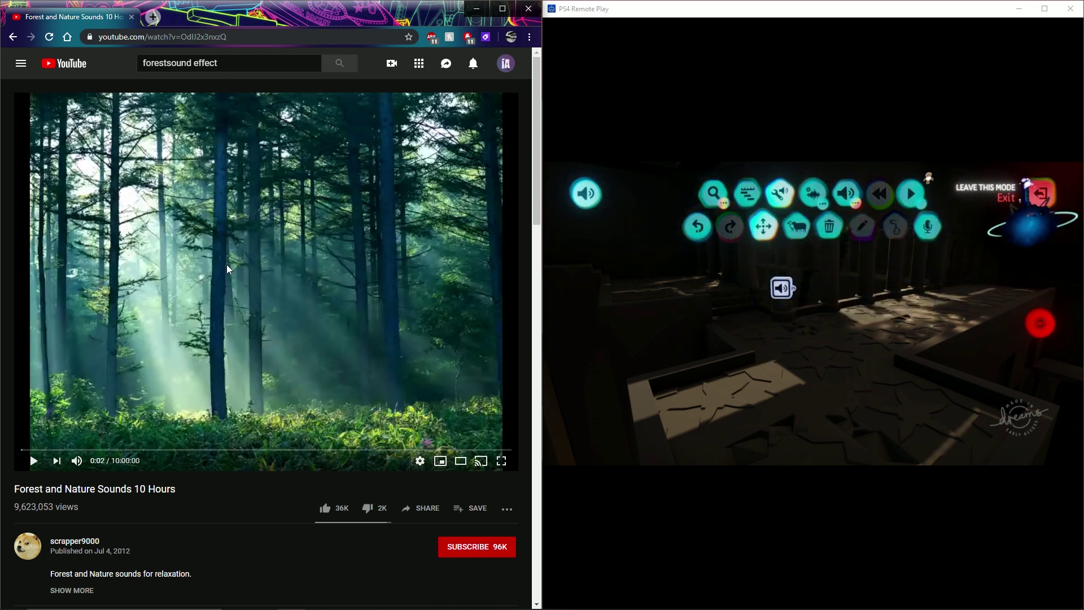
Step: Play the forest video from 49:43 and reposition the Remote Play window lower right
left_click(247, 294)
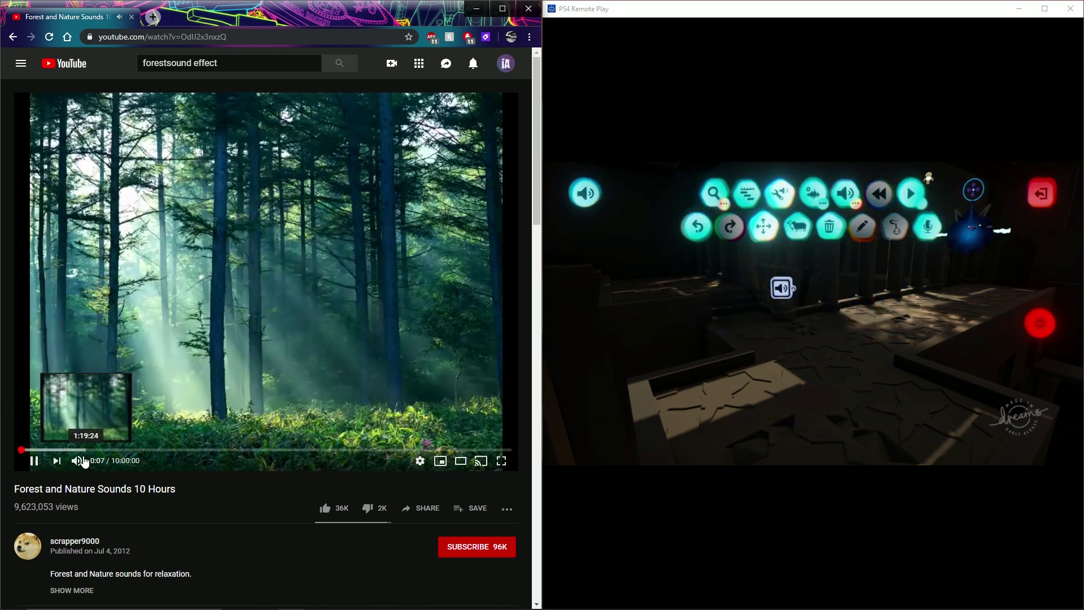
left_click(62, 451)
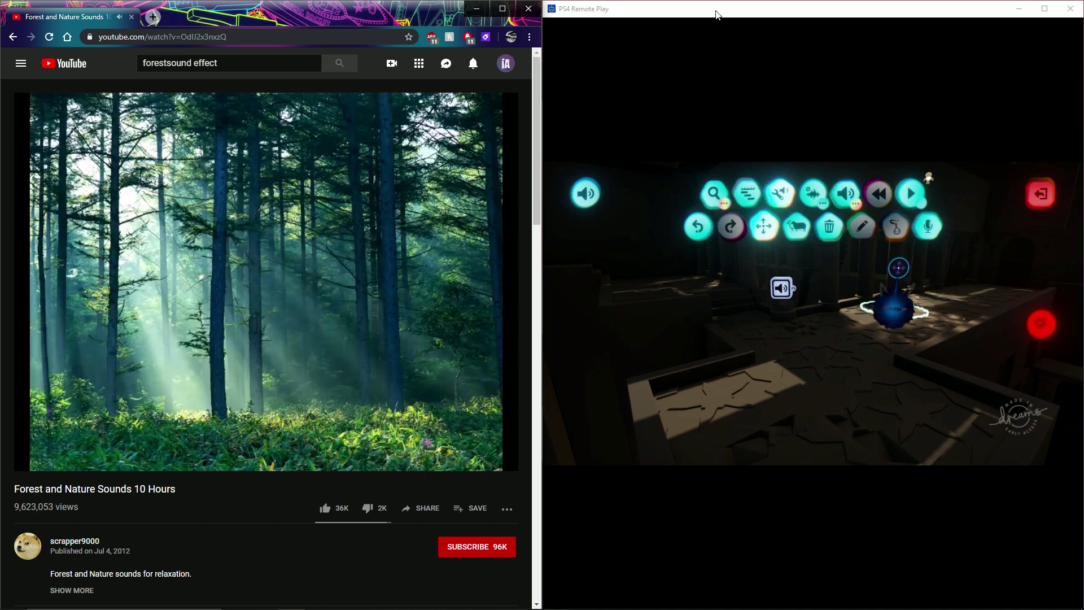
left_click_drag(714, 11, 587, 56)
key("super+Up")
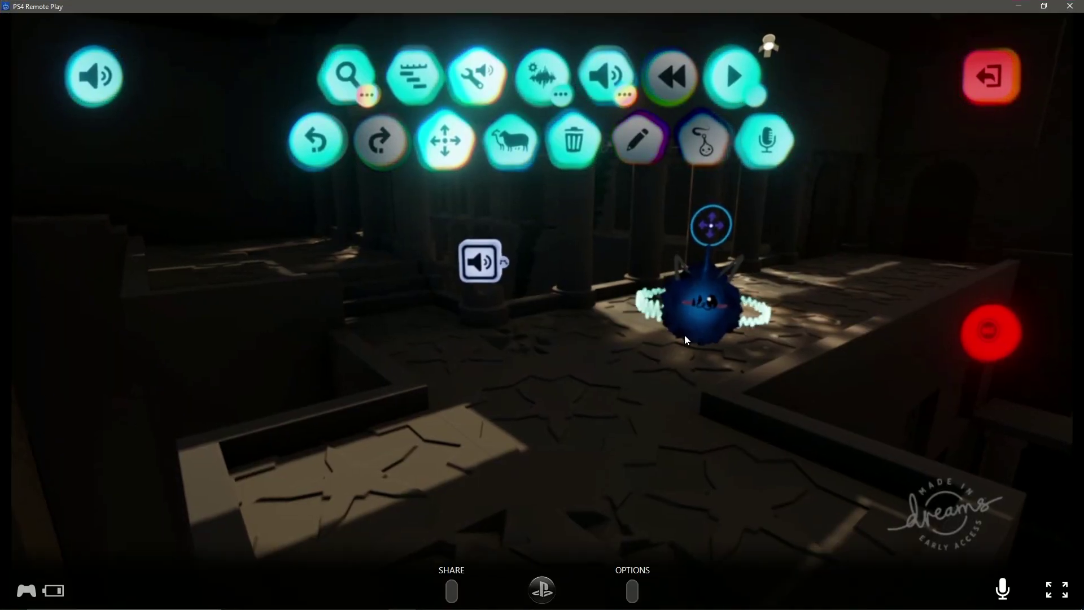
double_click(561, 11)
left_click_drag(560, 12, 678, 83)
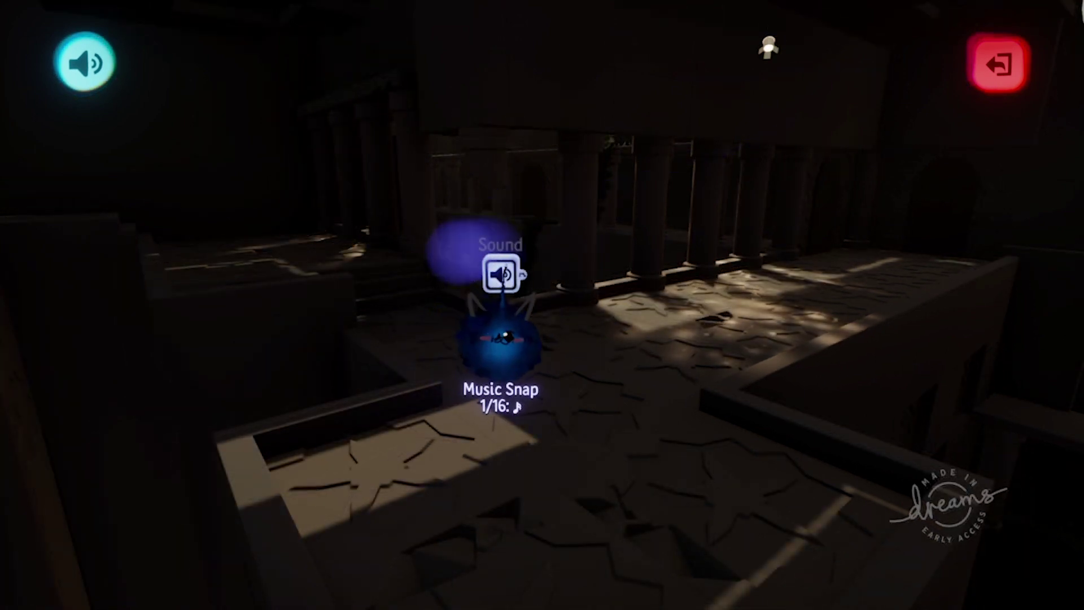
key("Return")
Step: Step through the forest waveform in the Sound gadget's timeline view, then close the editor
left_click(785, 25)
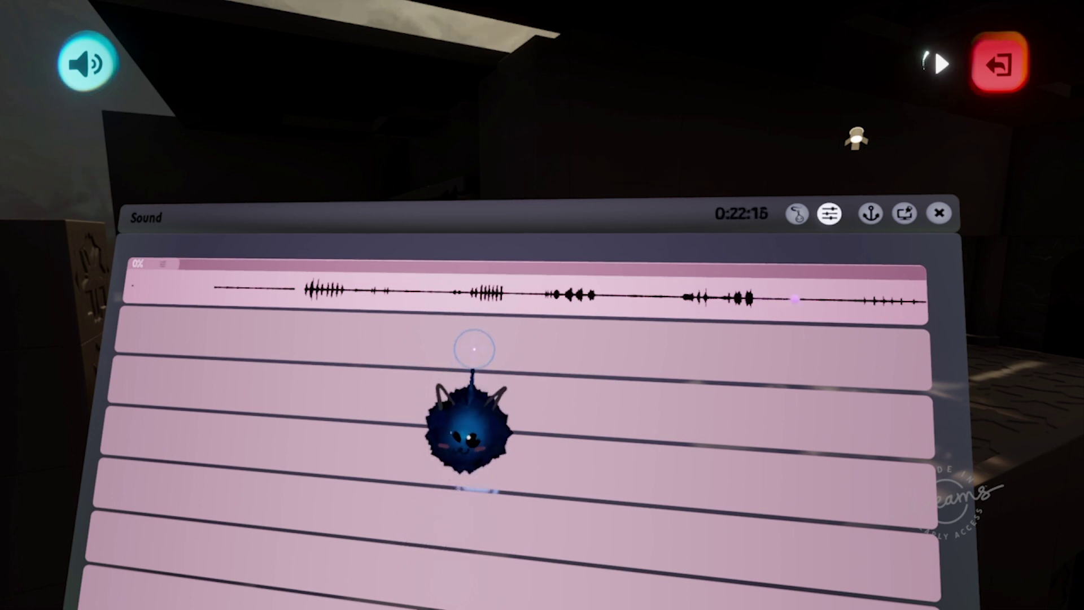
key("Down")
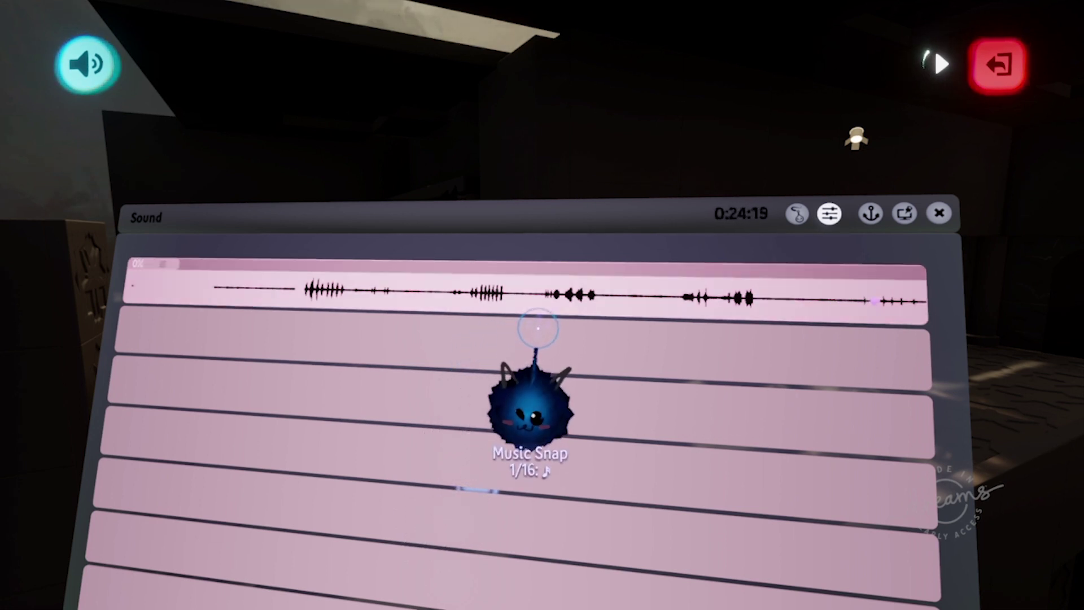
key("Escape")
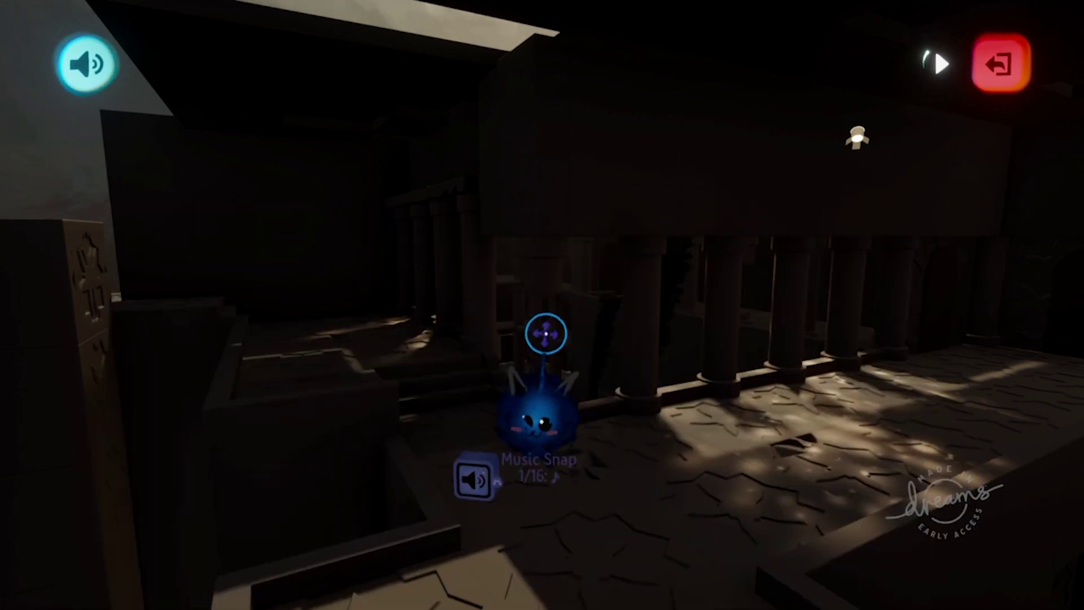